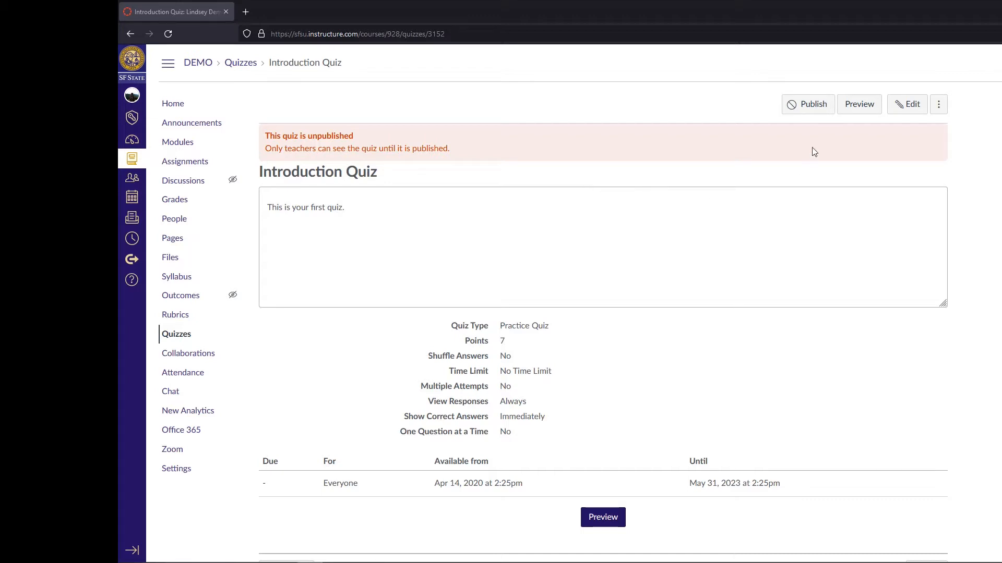
Publish the Introduction Quiz and reopen it from the course's list of quizzes.
click(814, 106)
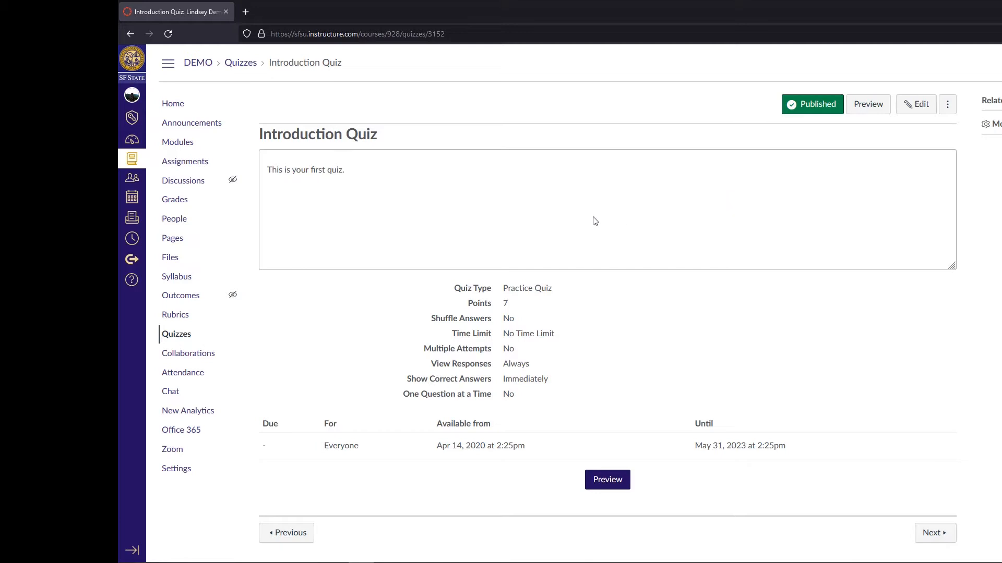
click(186, 338)
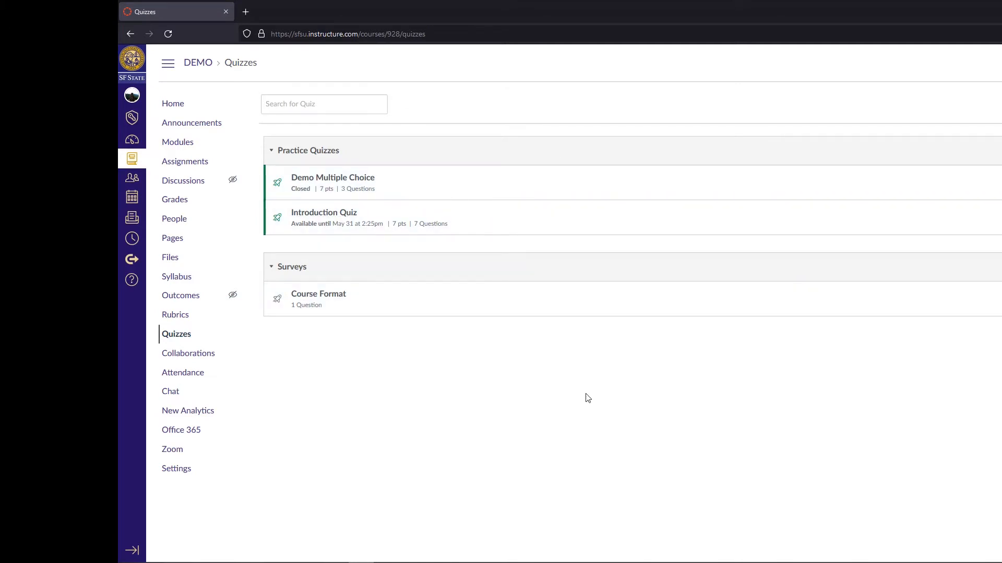
click(329, 219)
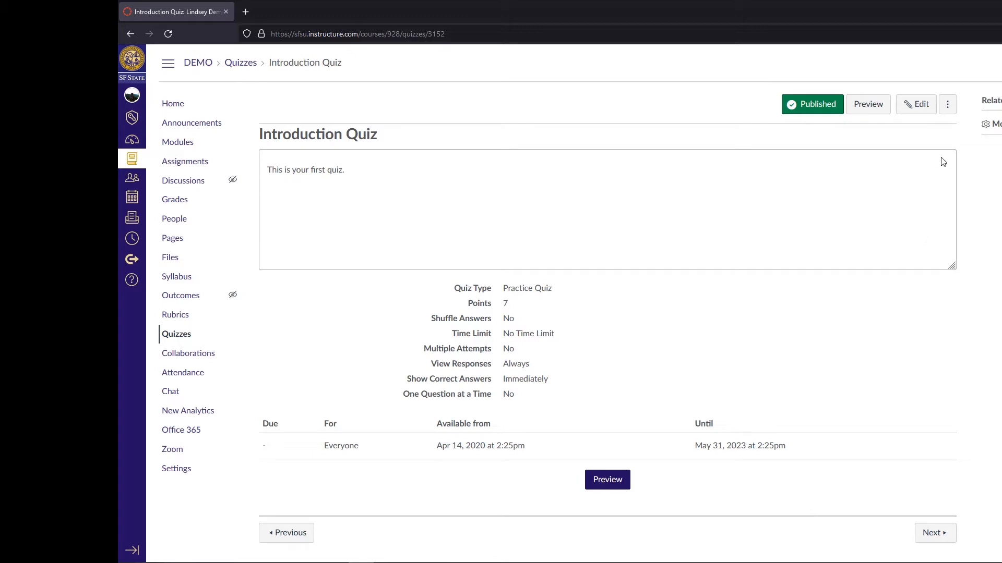
Open the Introduction Quiz for editing and go to the Options section of its details.
click(919, 108)
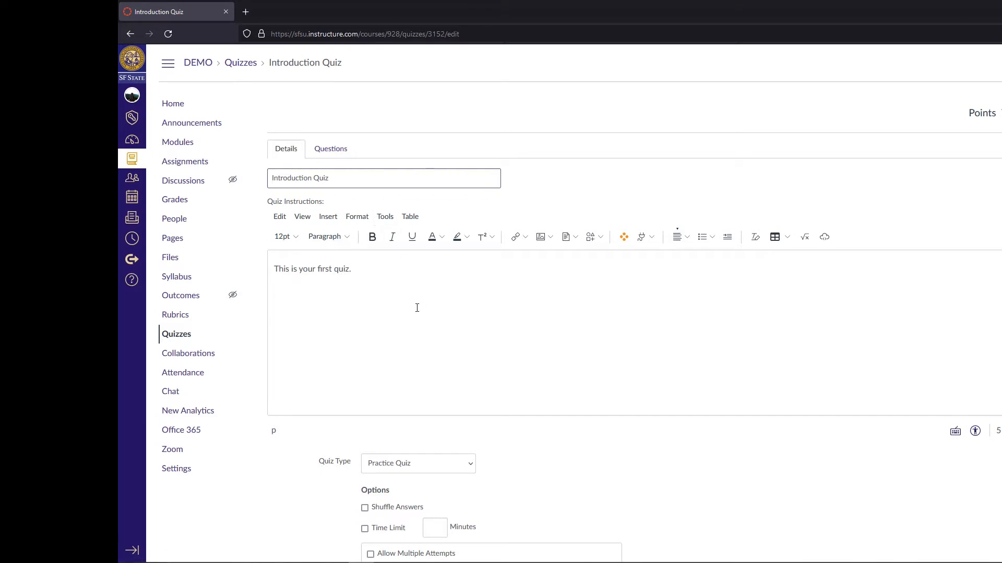
scroll(417, 308, down, 2)
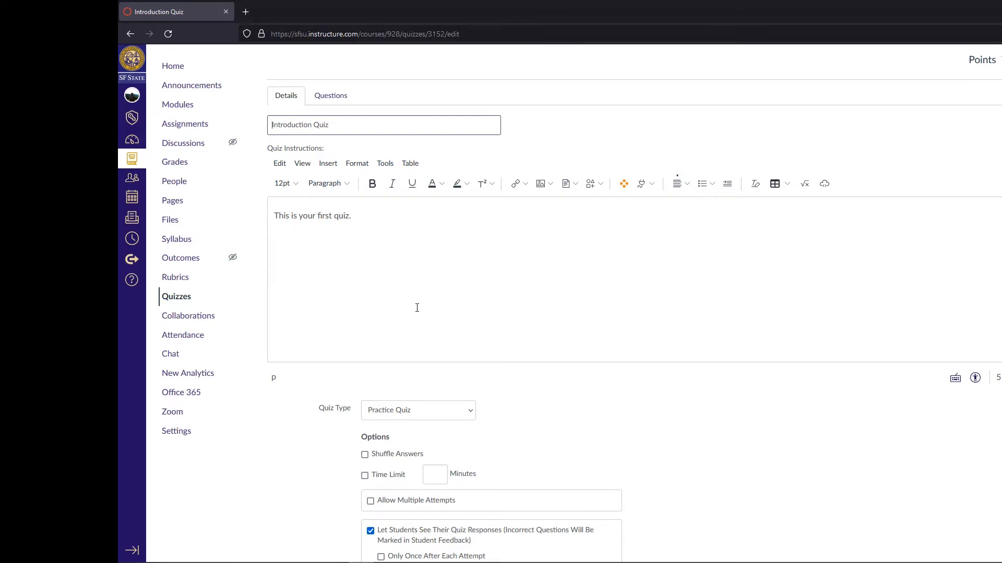
scroll(417, 308, down, 2)
scroll(550, 307, down, 2)
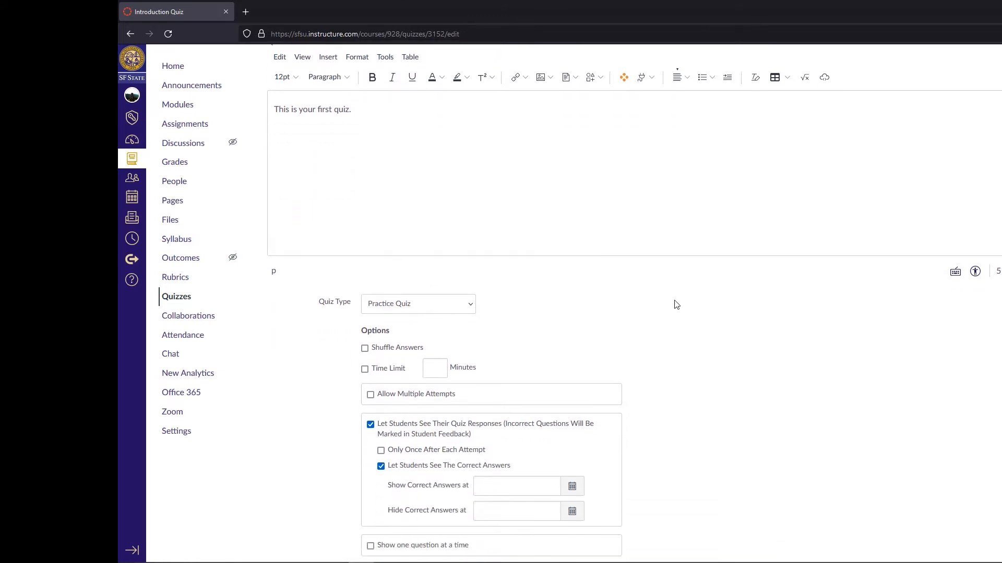
scroll(677, 305, down, 2)
scroll(677, 305, down, 1)
drag(393, 172, 382, 171)
drag(345, 131, 304, 131)
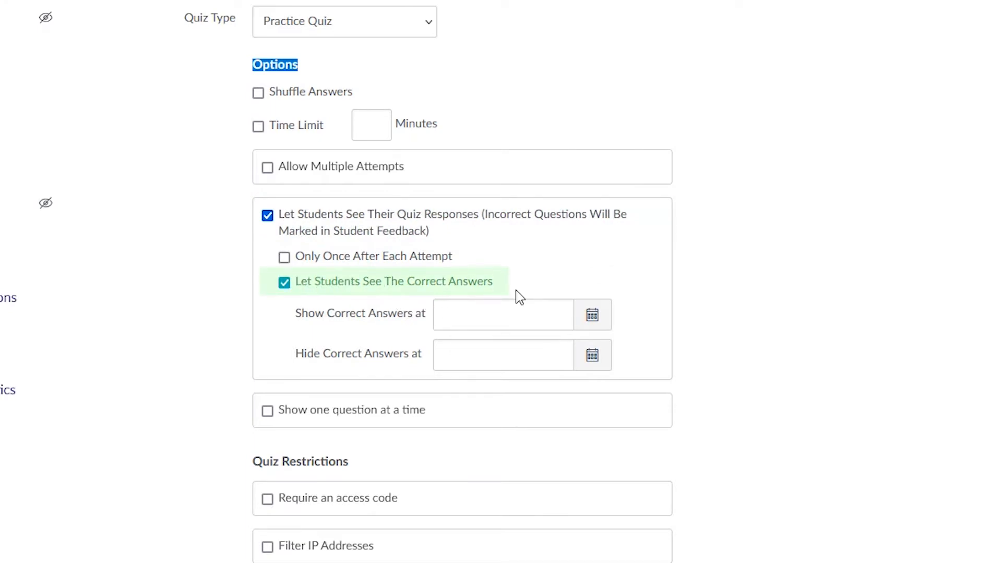
Keep Let Students See The Correct Answers enabled and set Show Correct Answers at to Jul 28, 2022.
click(284, 283)
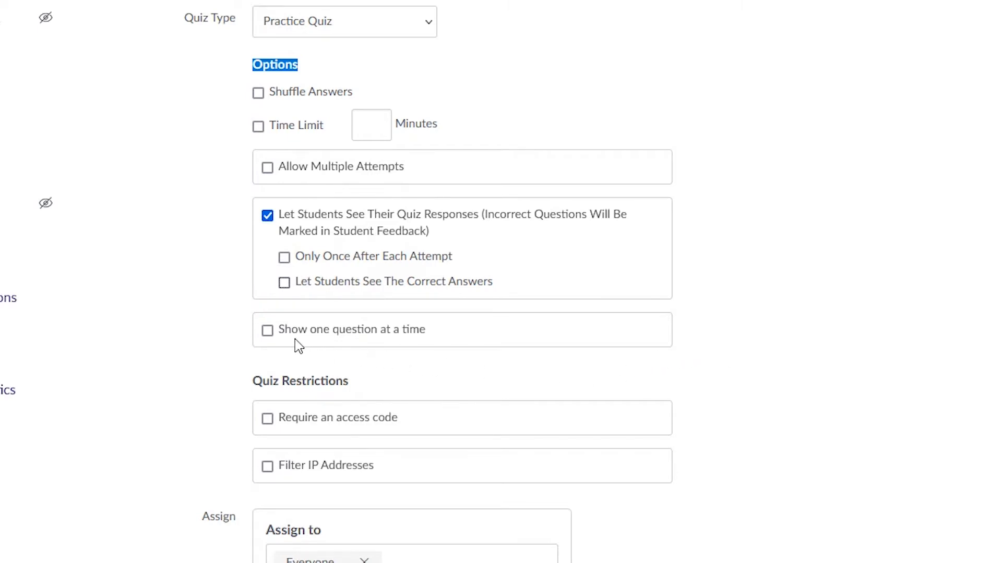
click(284, 283)
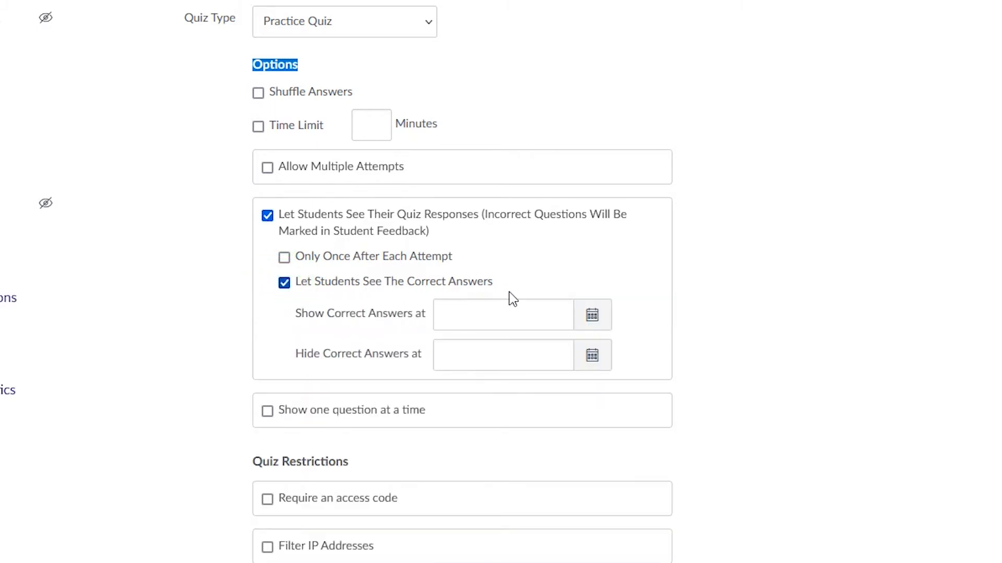
click(599, 317)
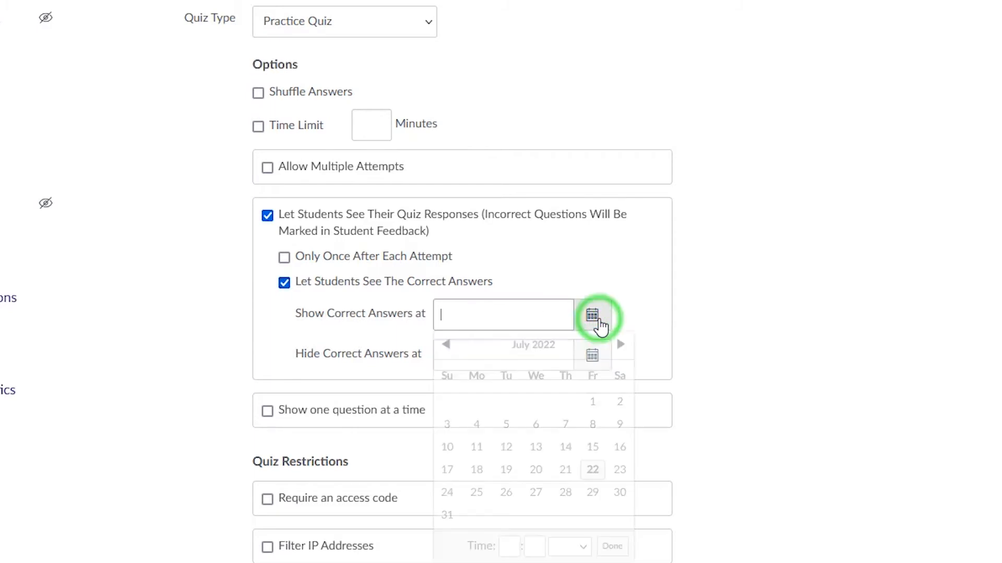
click(567, 493)
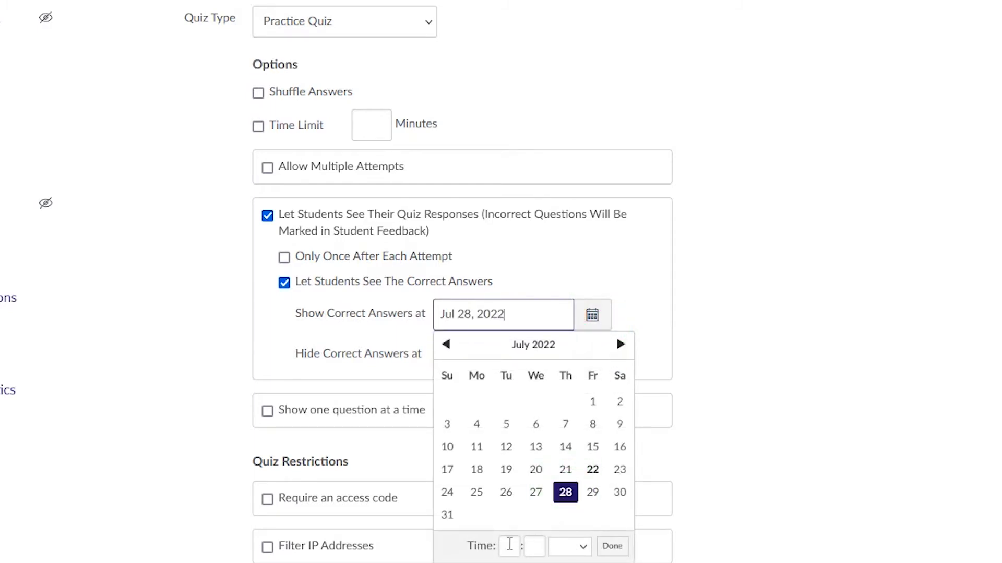
click(612, 546)
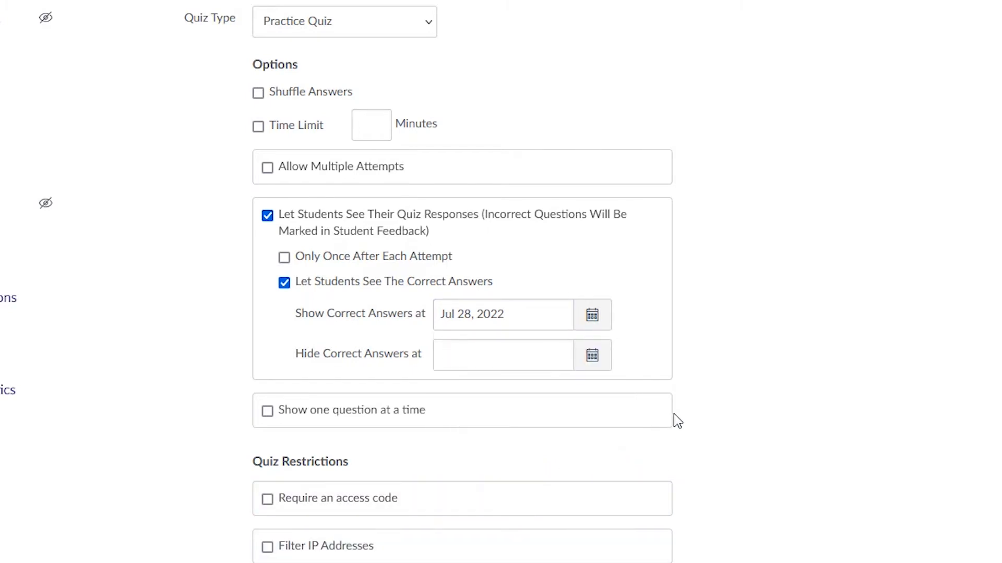
Set the quiz's Available from date to December 24, 2021 in the Assign settings.
scroll(647, 420, down, 1)
scroll(642, 421, down, 5)
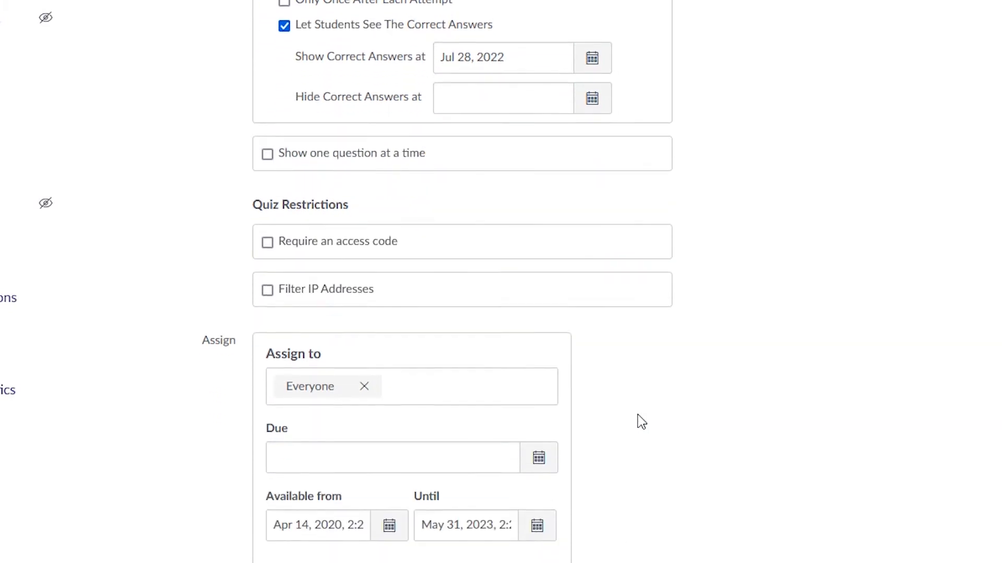
scroll(195, 320, down, 2)
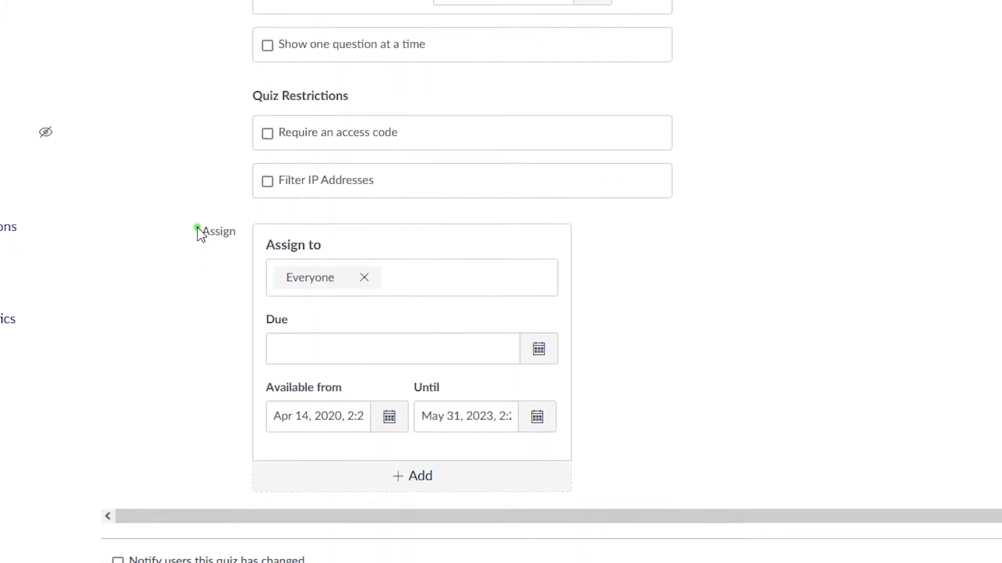
double_click(219, 222)
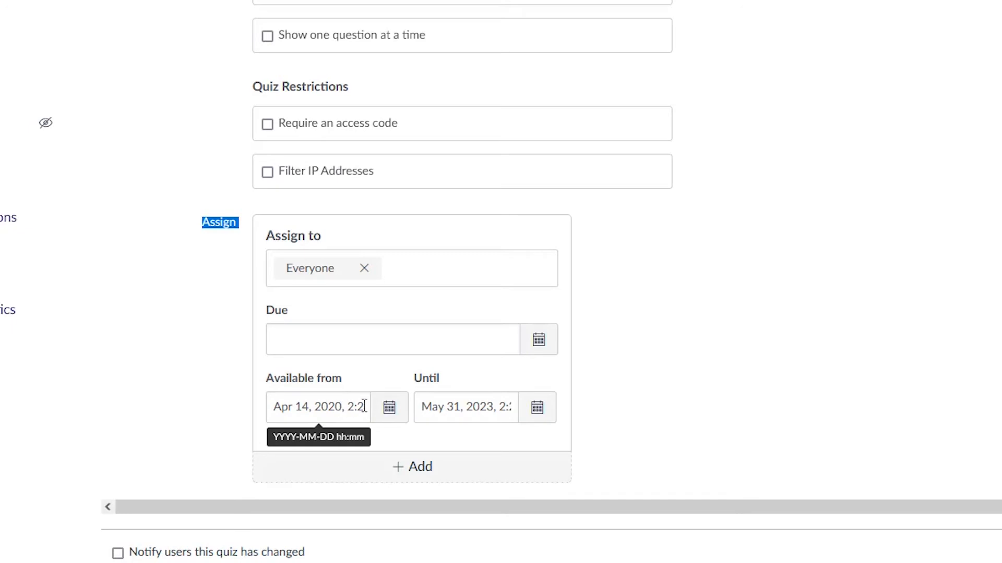
click(384, 409)
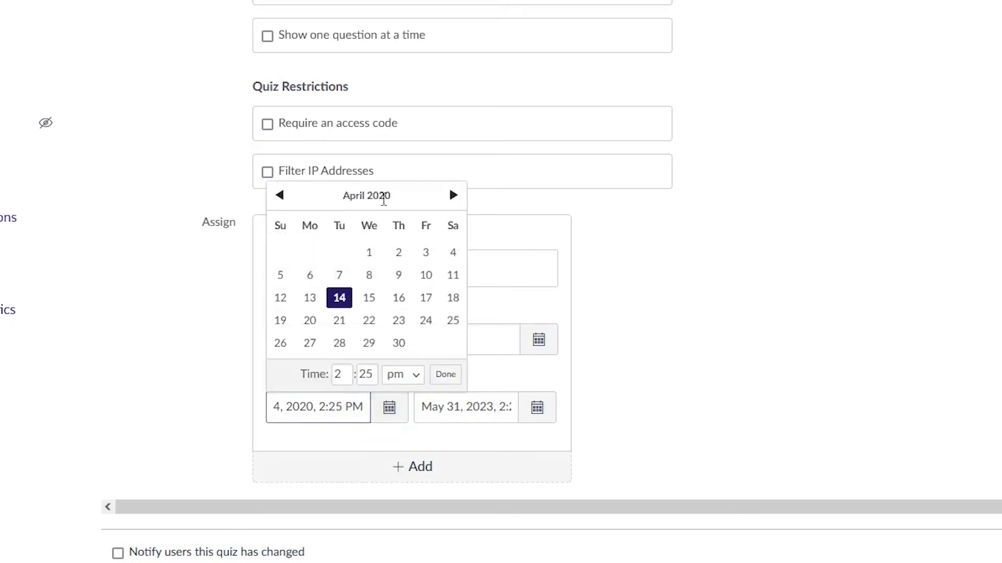
drag(399, 200, 339, 197)
click(327, 201)
click(454, 196)
click(453, 196)
click(453, 196)
click(454, 196)
click(454, 196)
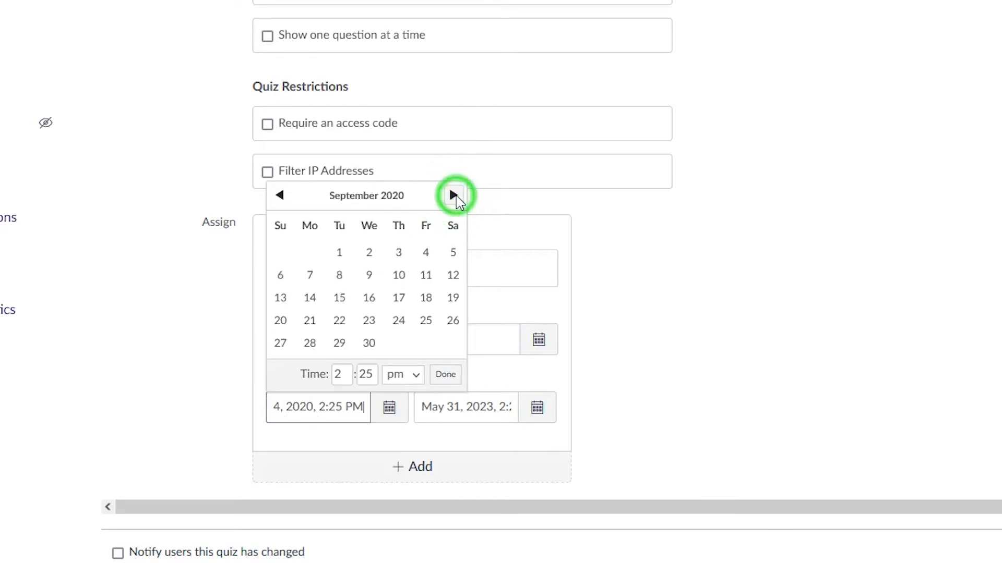
double_click(453, 196)
double_click(453, 196)
click(453, 196)
double_click(454, 196)
click(453, 196)
double_click(453, 196)
click(452, 196)
click(452, 196)
click(452, 196)
click(452, 196)
click(453, 196)
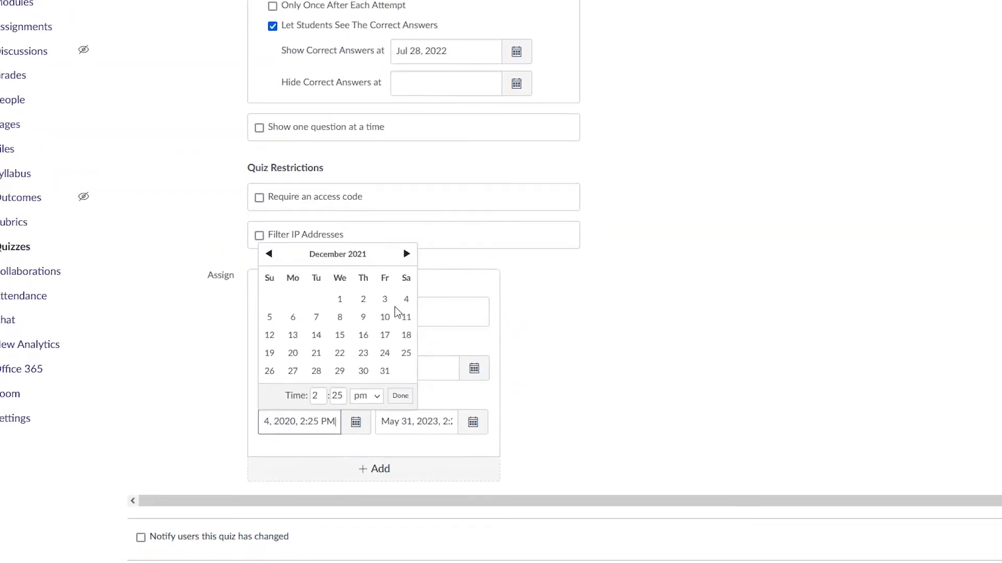
click(385, 353)
click(400, 395)
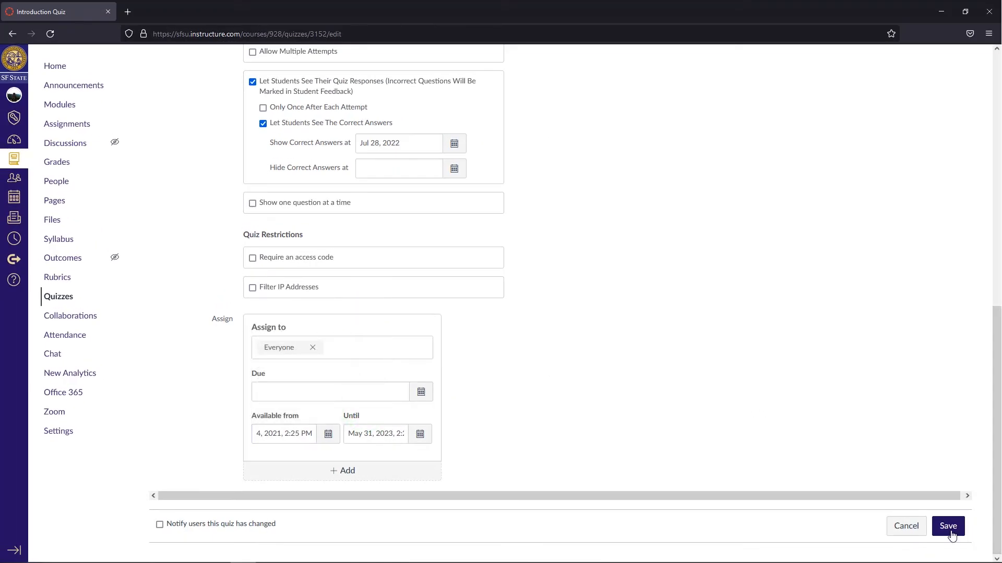
Review the quiz's list of questions, the points per question and the total points.
scroll(793, 457, up, 10)
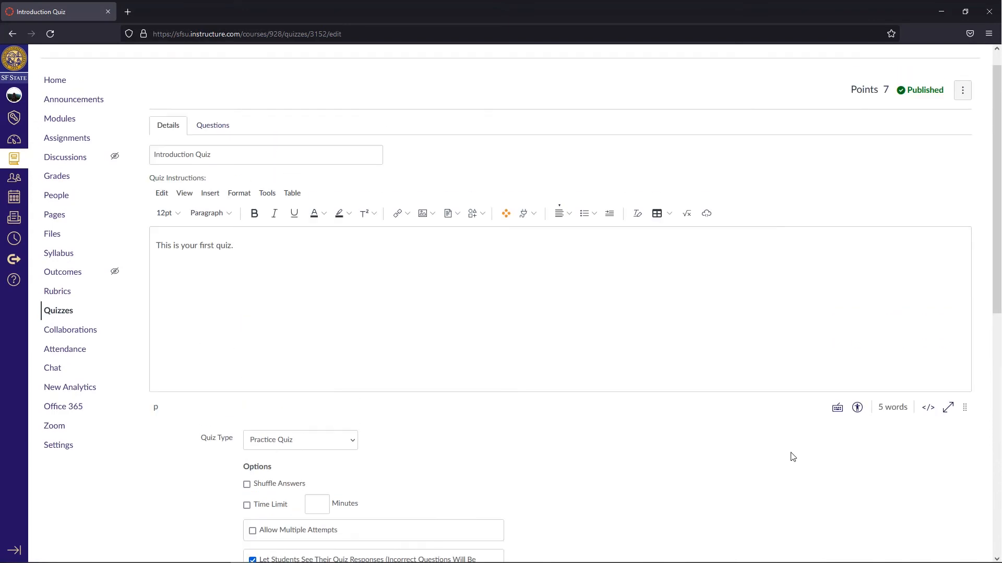
click(214, 127)
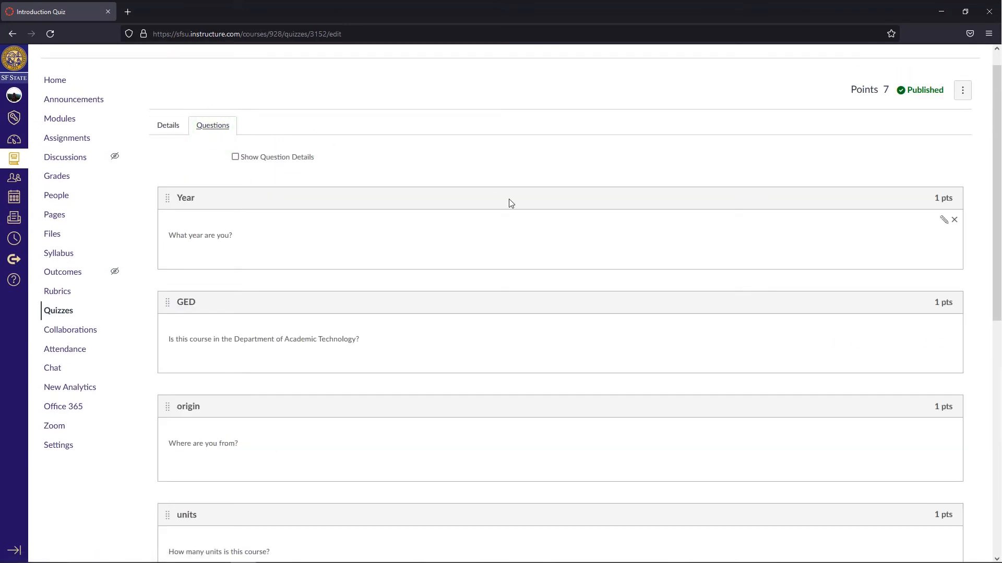
scroll(510, 208, down, 6)
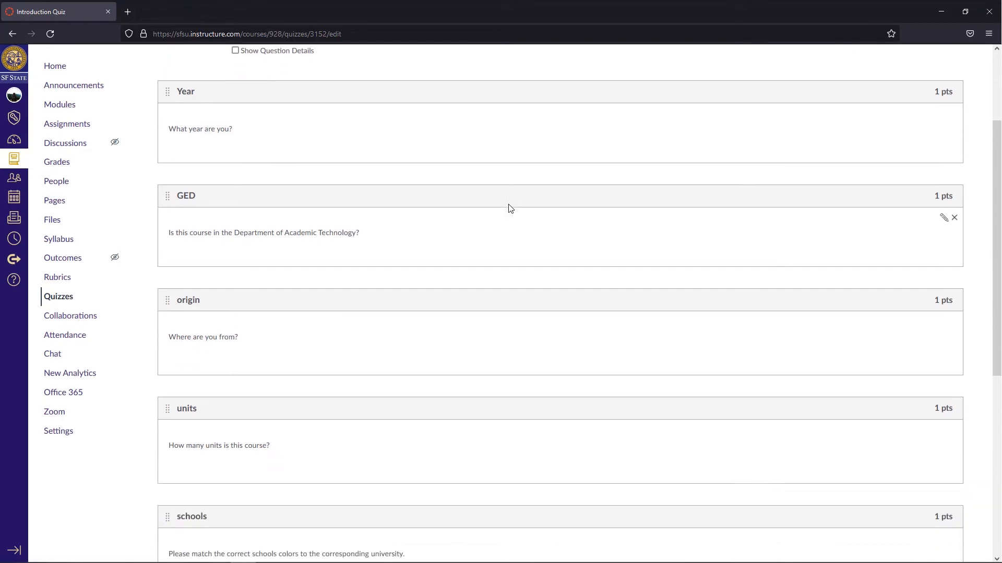
scroll(510, 208, down, 3)
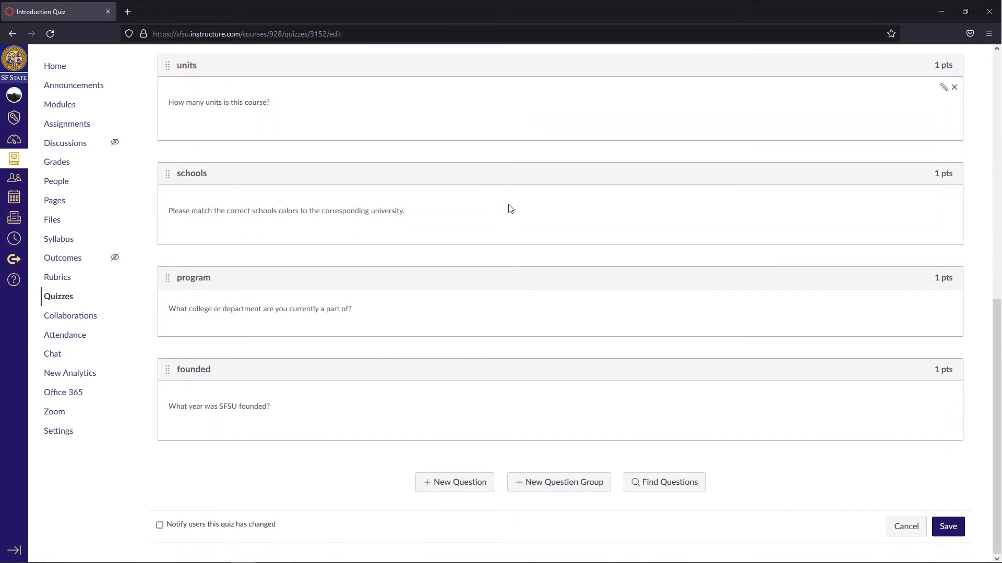
scroll(510, 208, up, 3)
scroll(511, 208, up, 5)
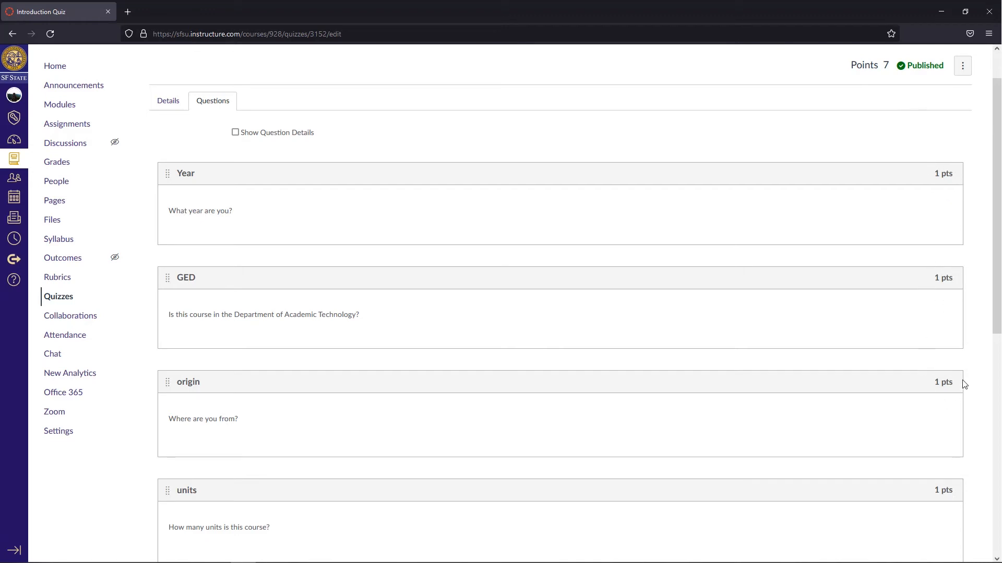
scroll(815, 250, down, 1)
scroll(817, 250, down, 6)
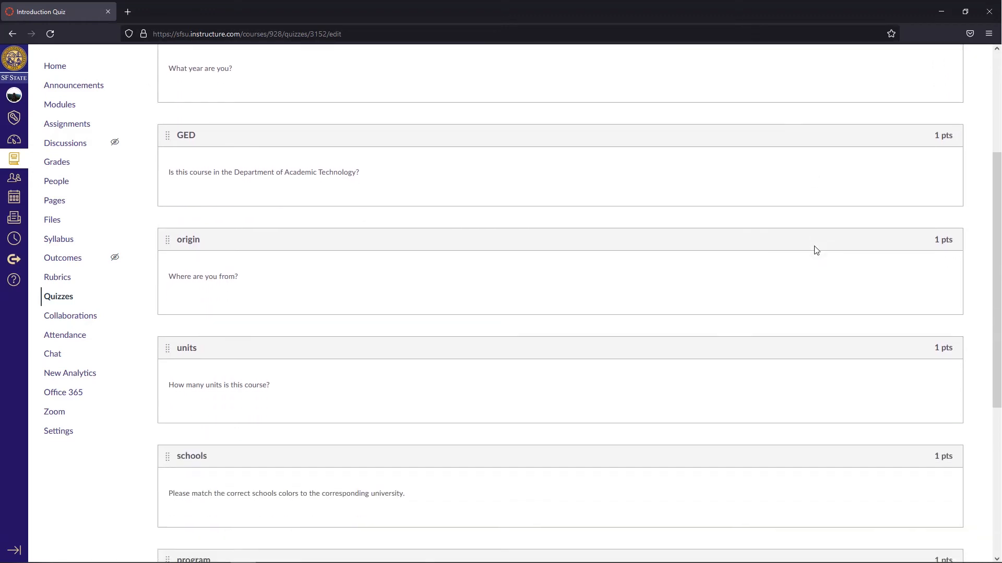
scroll(816, 250, up, 8)
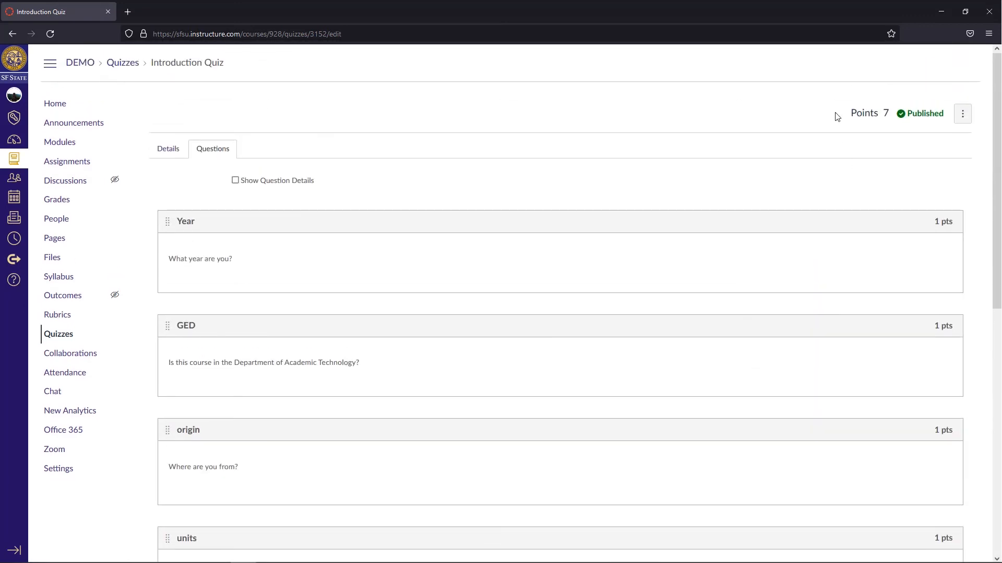
mouse_move(835, 113)
mouse_down()
mouse_move(867, 119)
mouse_move(833, 121)
mouse_up()
Open the Year question for editing, check its points, wording and answer choices, and update the question.
click(944, 245)
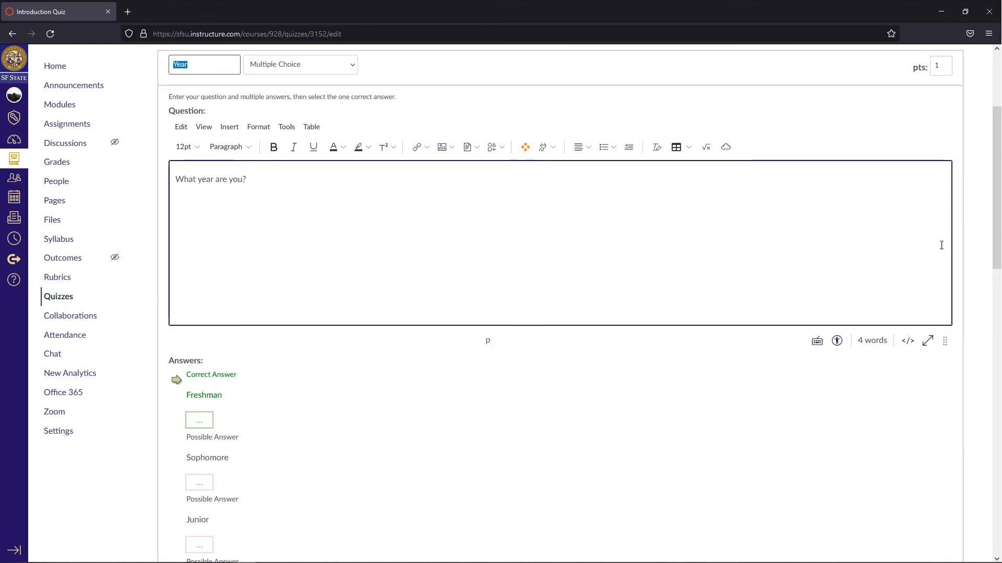
click(944, 70)
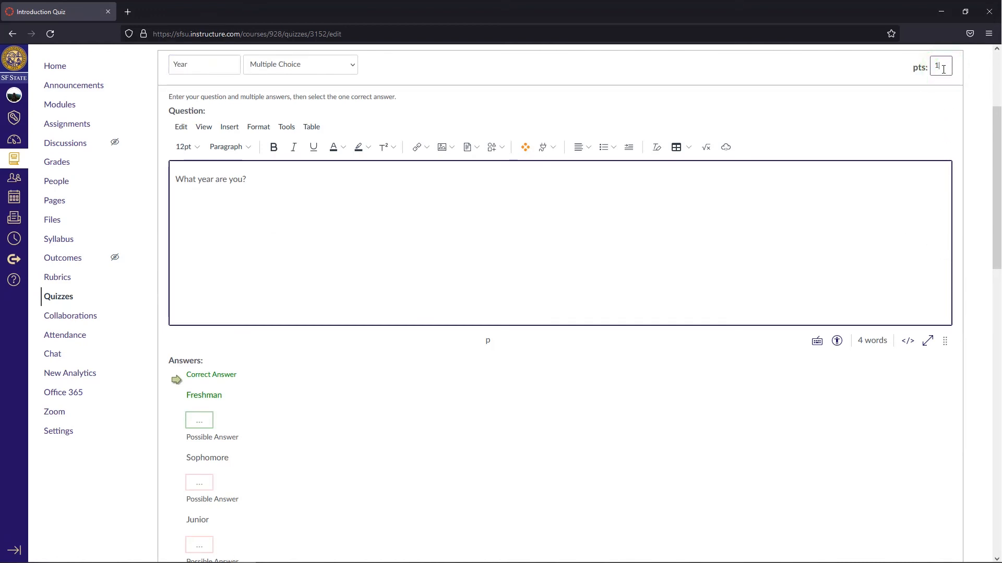
click(892, 120)
click(282, 177)
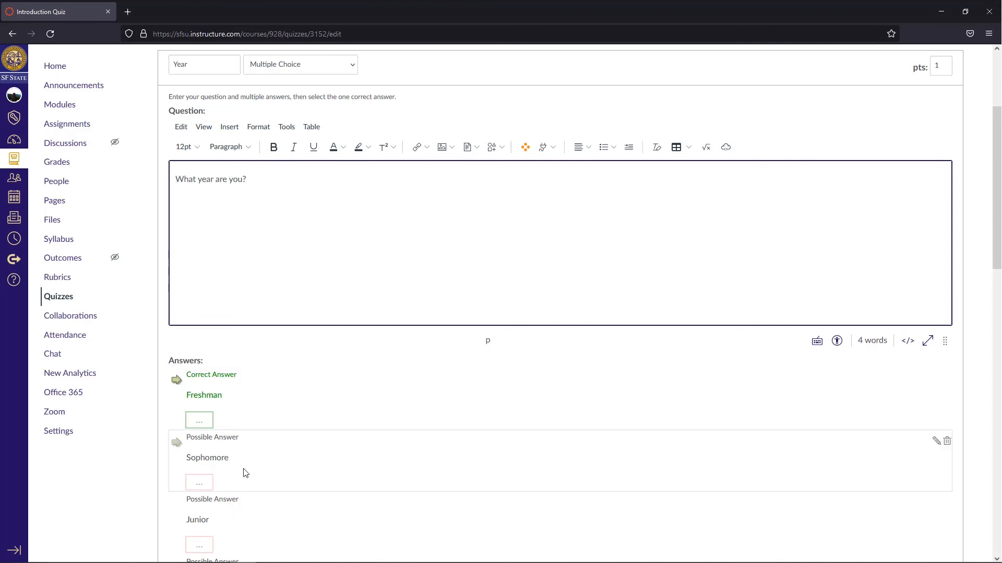
scroll(245, 472, down, 3)
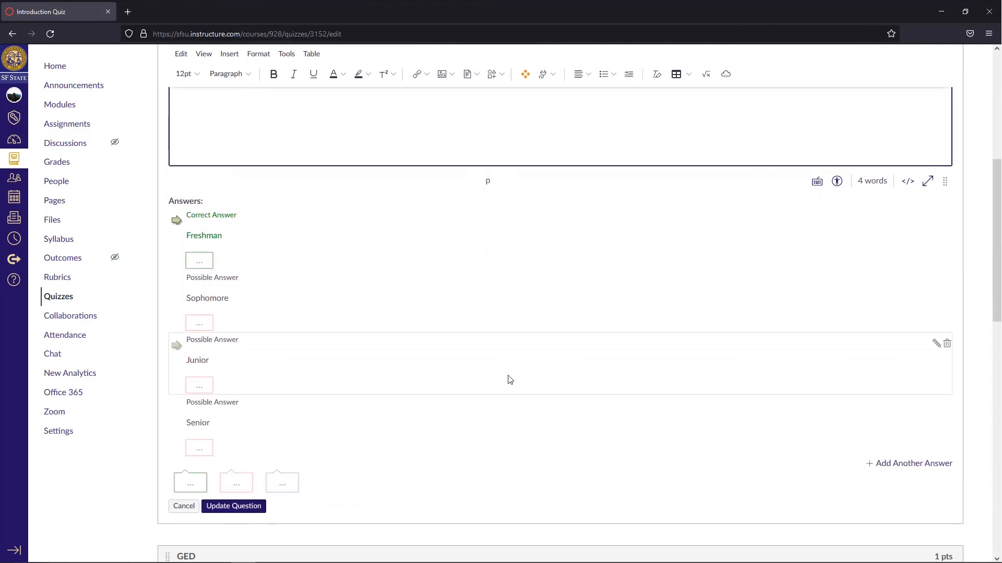
click(243, 512)
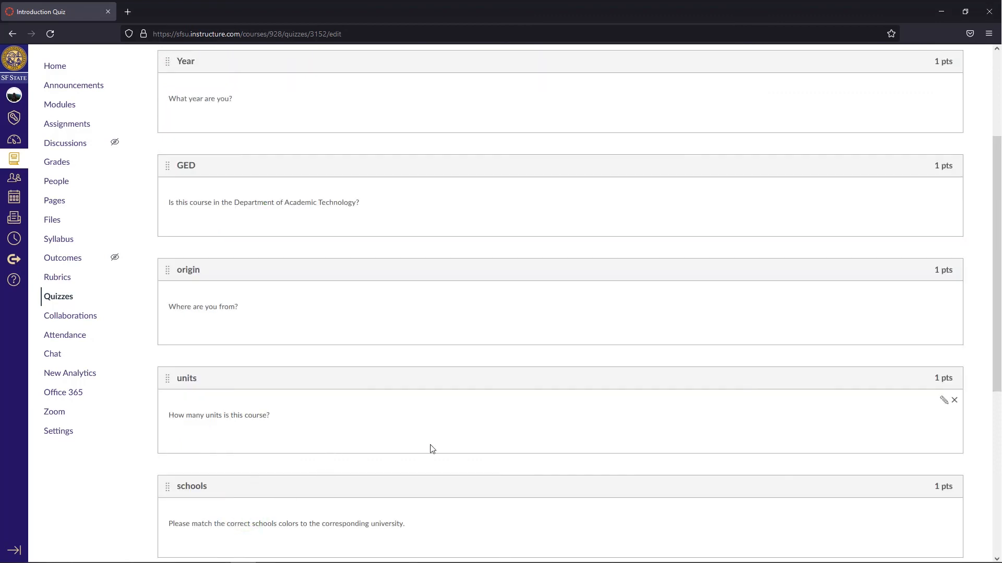
Look over the remaining questions and save the Introduction Quiz.
scroll(304, 247, down, 2)
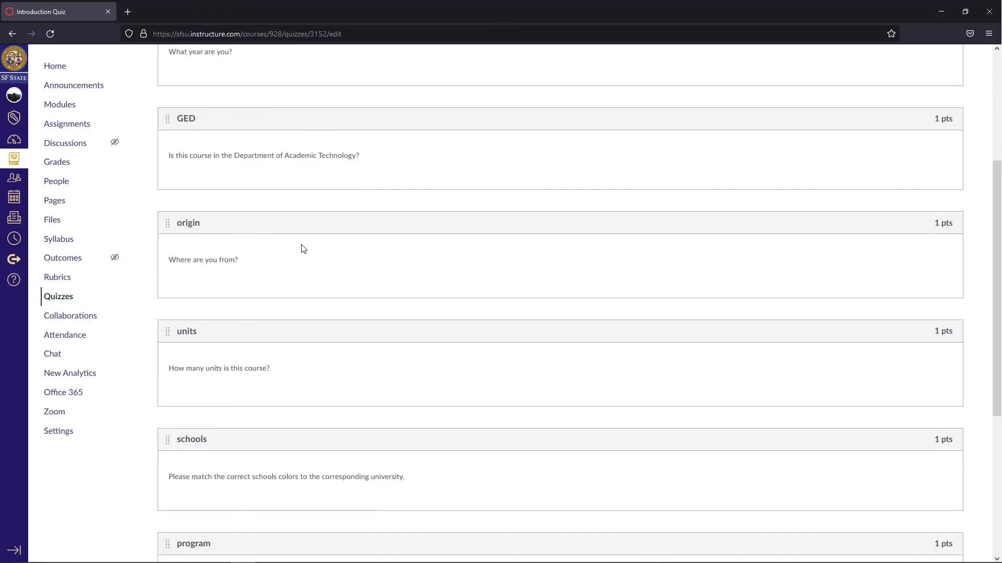
scroll(303, 249, down, 4)
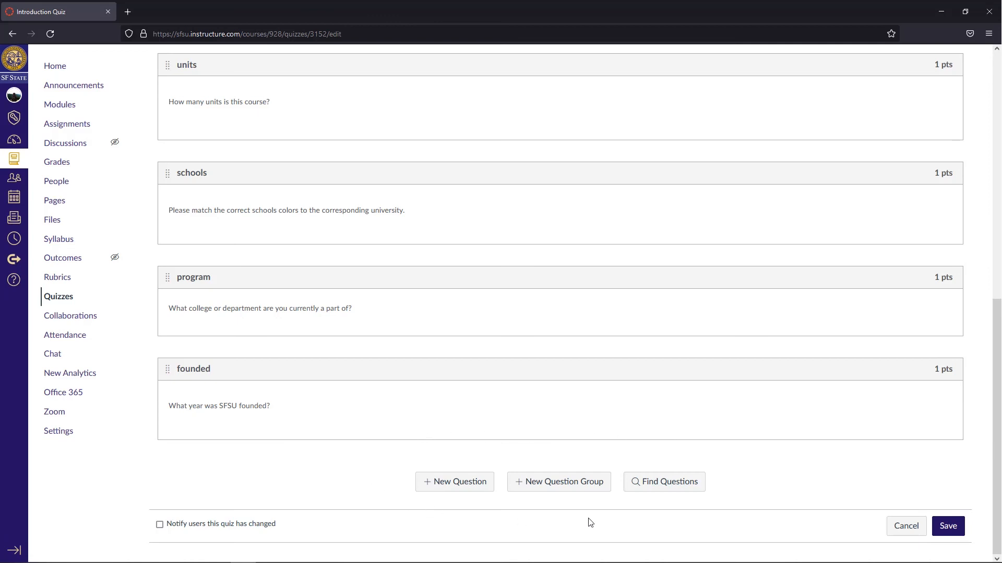
click(398, 496)
click(952, 528)
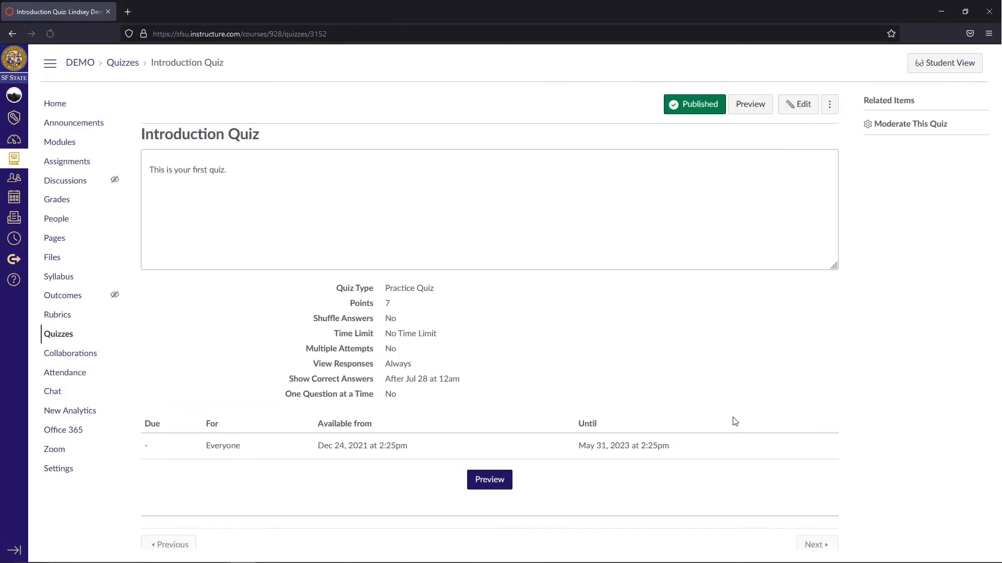